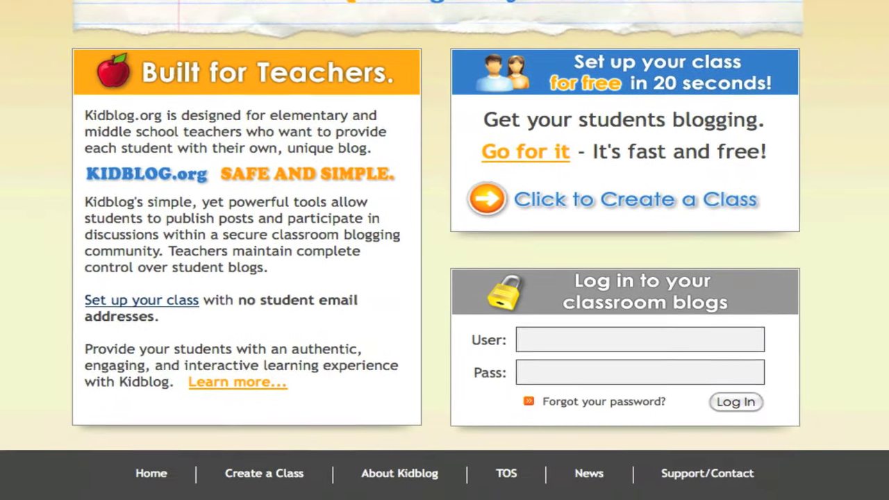
Open the Create a Class signup form, enter the account username and accept the suggested e-mail.
left_click(543, 160)
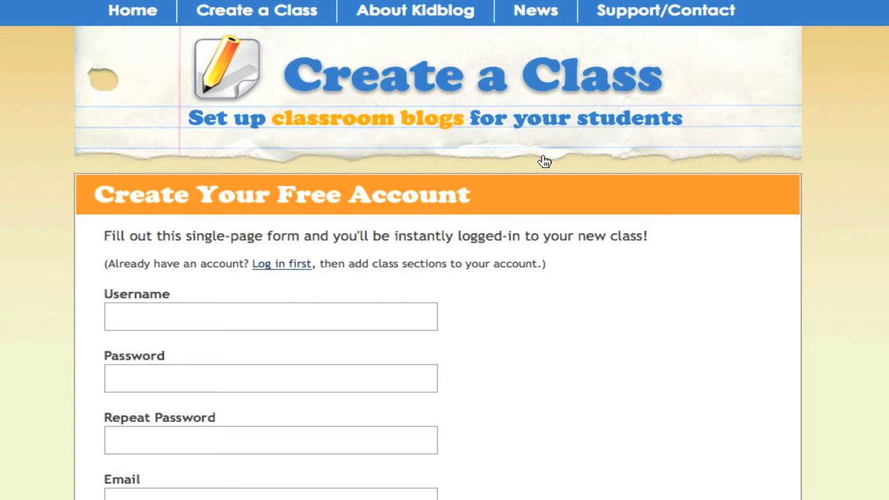
scroll(346, 252, "down", 3)
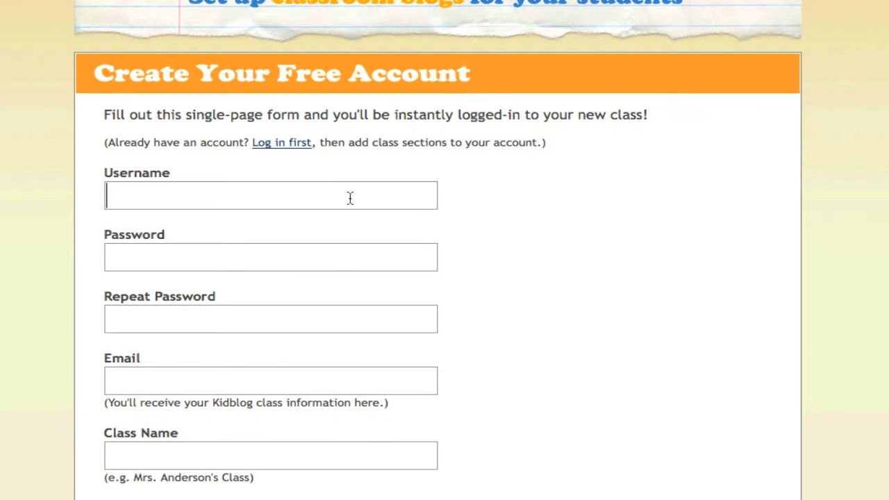
left_click(350, 198)
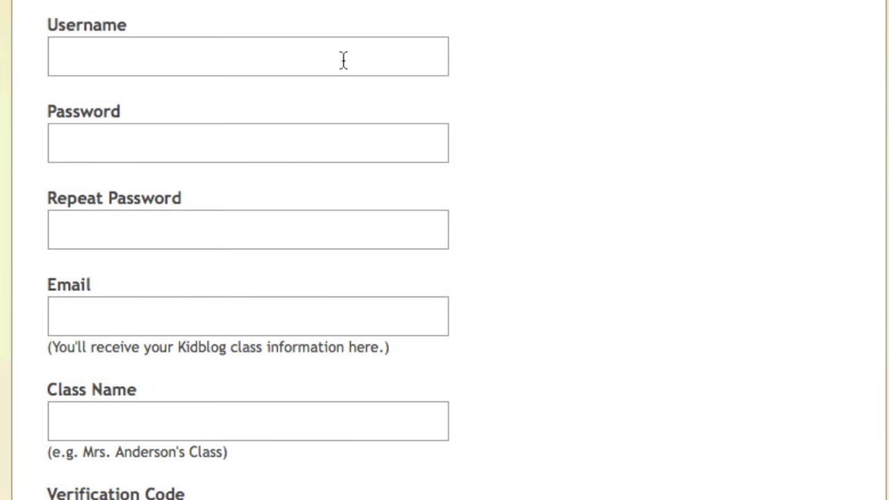
type("MrBellow")
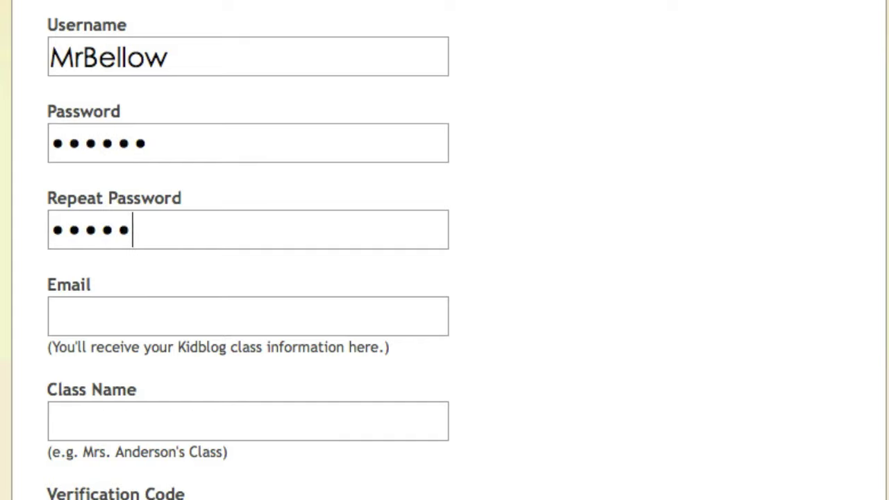
type("AdamB")
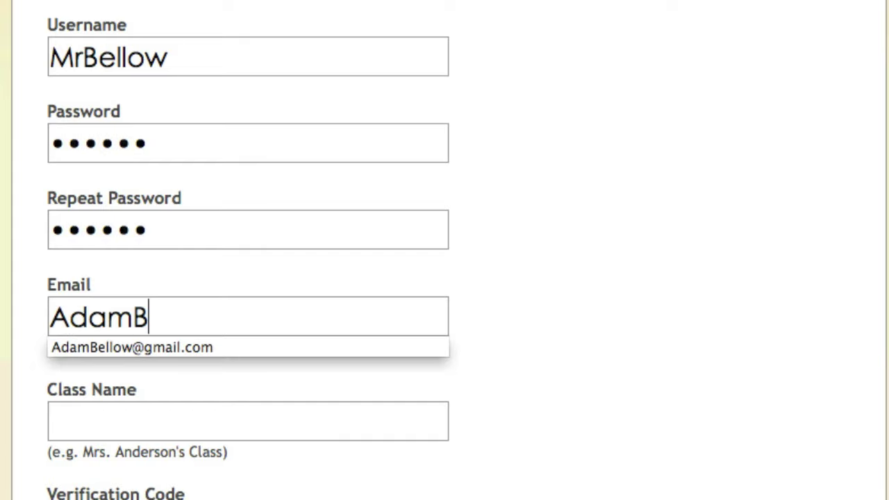
key("Down")
key("Tab")
Enter the class name and verification code, then submit the form to create the class.
scroll(564, 93, "down", 5)
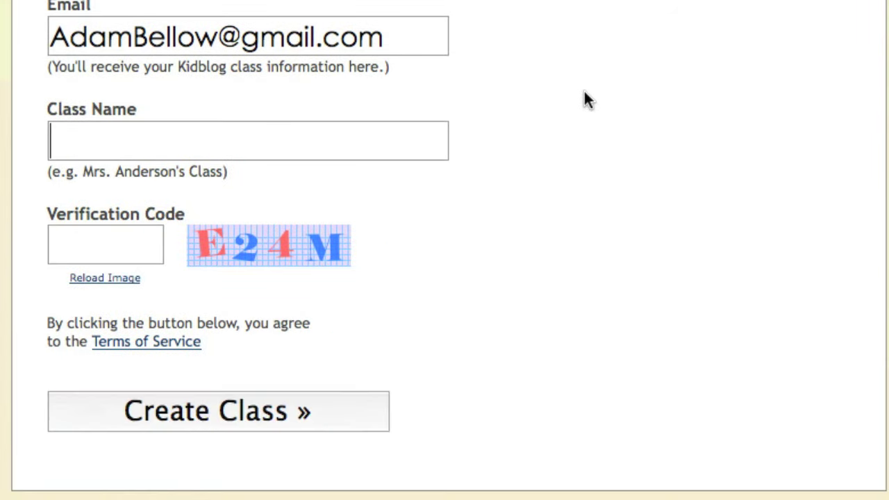
type("Mr. Bellow's")
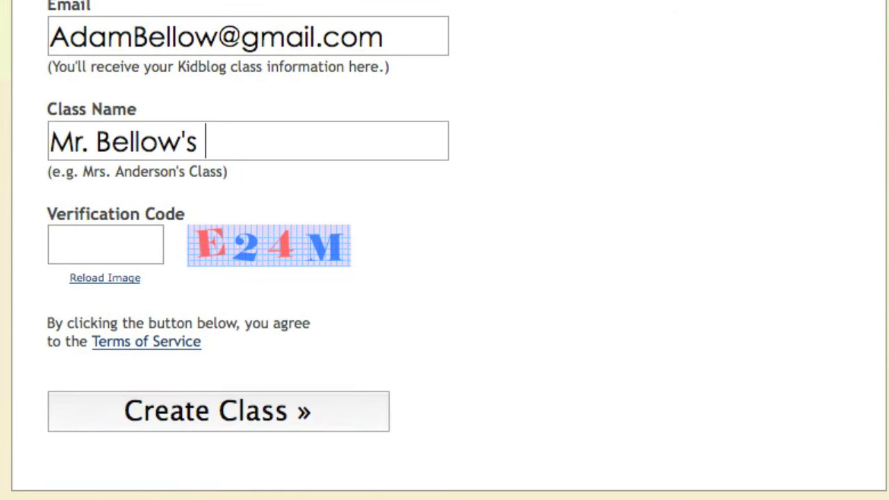
type(" Cass")
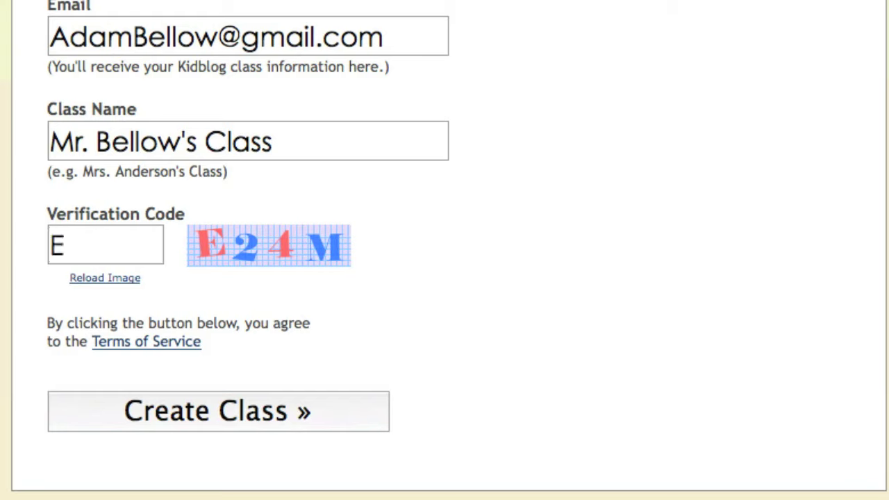
type("E24M")
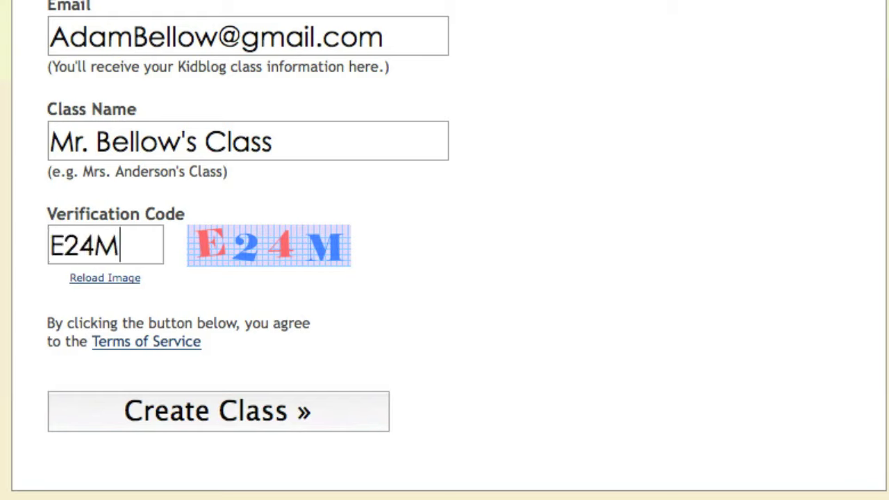
left_click(245, 409)
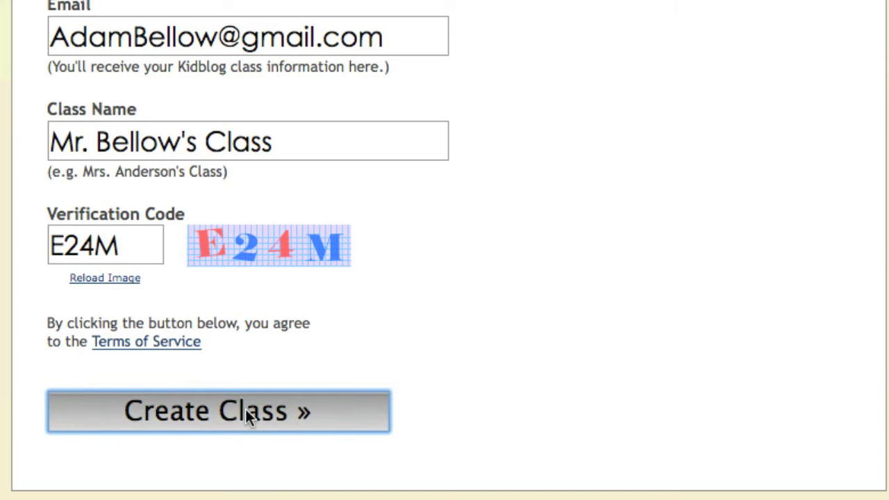
Dismiss the save-password prompt and start a new blog post from the dashboard.
left_click(633, 8)
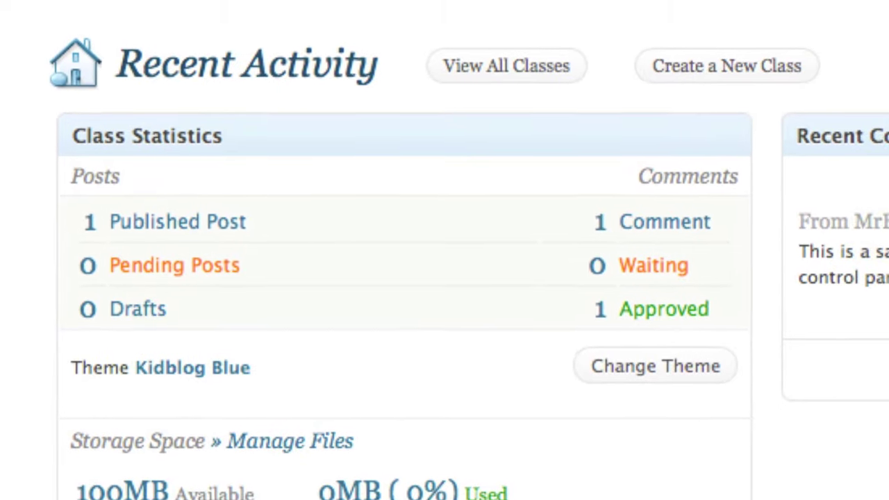
left_click(393, 7)
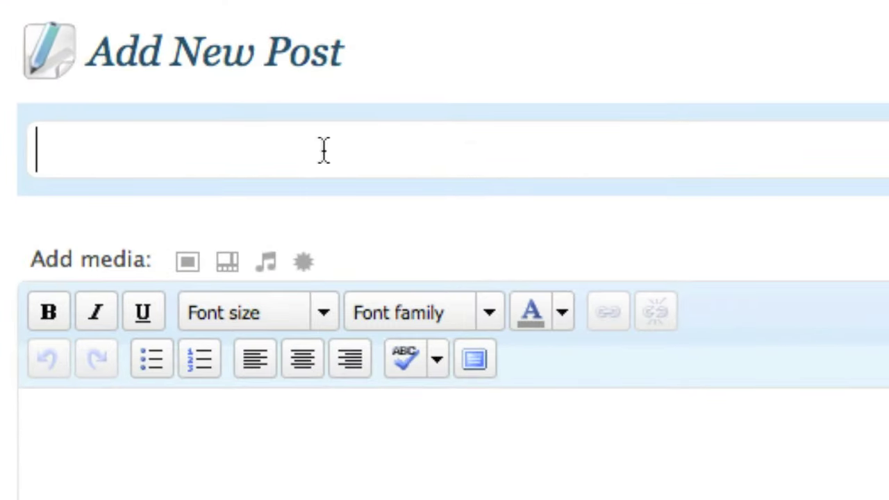
Title the post 'Test Post' and begin its body text with 'Trying'.
type("Test Post")
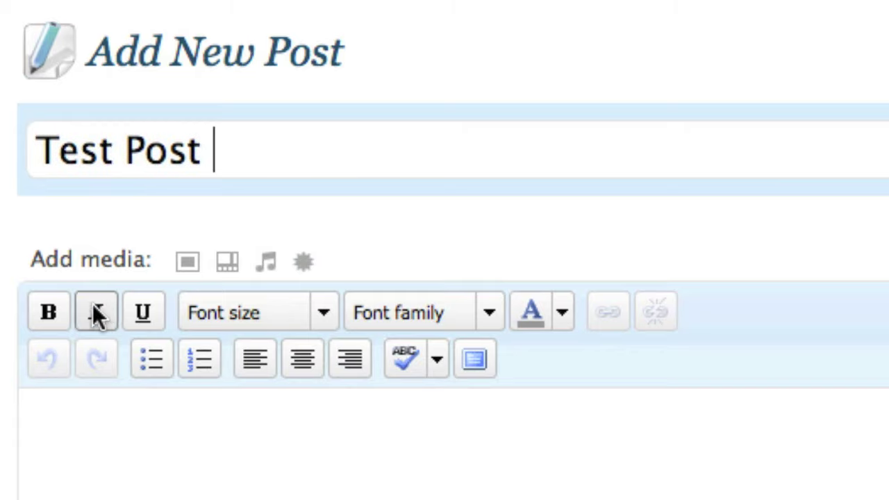
left_click(54, 412)
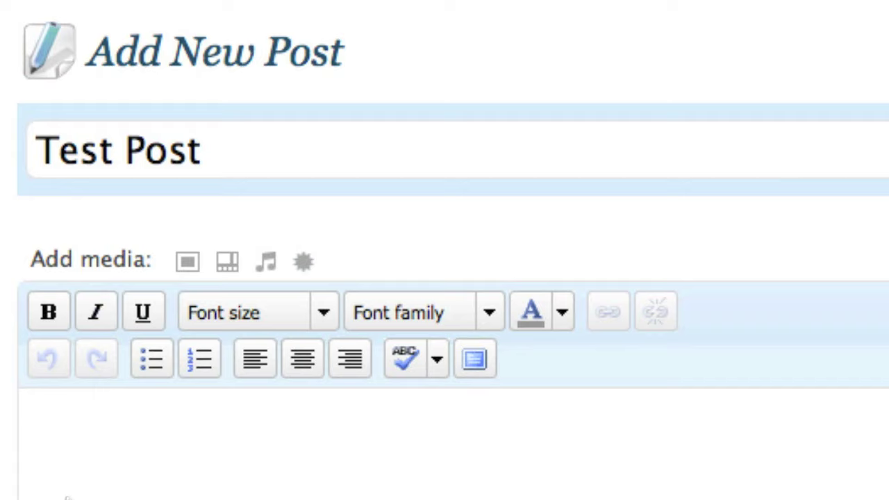
type("Trying out the")
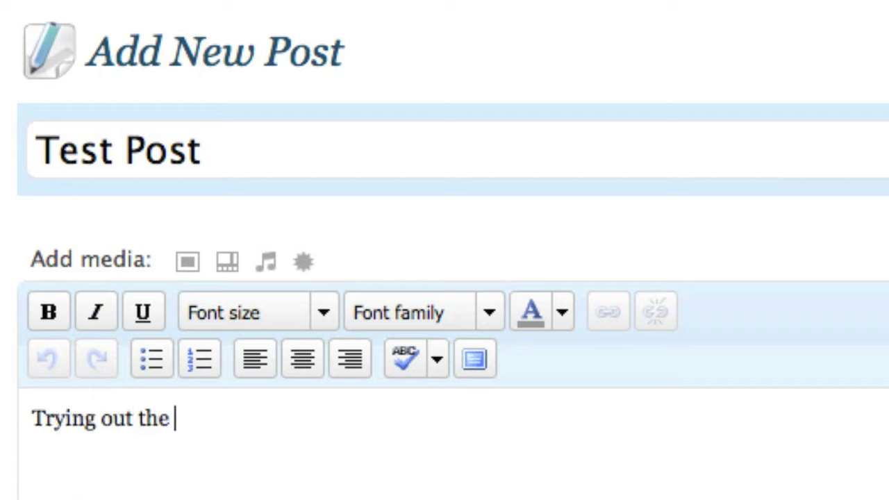
type(".")
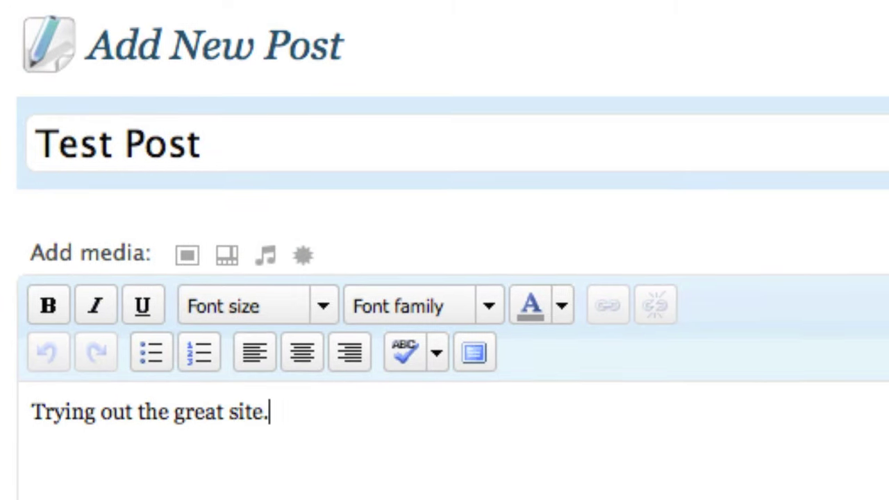
Make the word 'Trying' font size 5 (18pt).
double_click(64, 420)
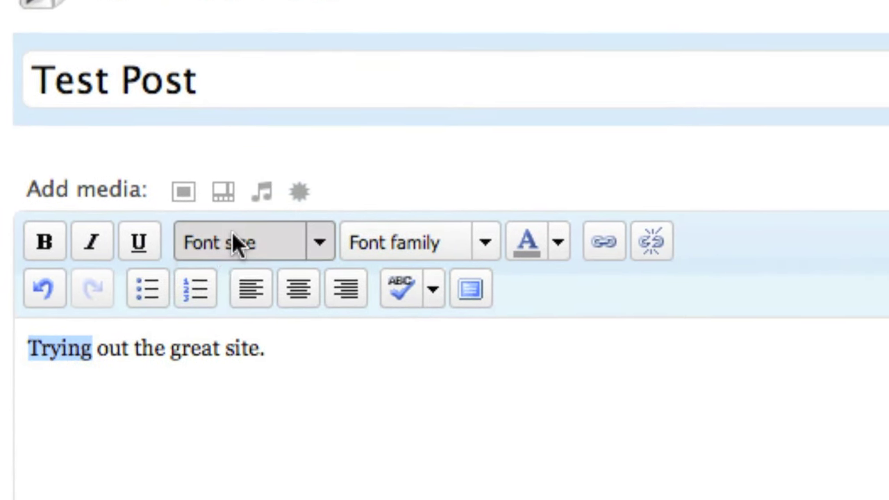
left_click(234, 261)
left_click(242, 436)
left_click(257, 196)
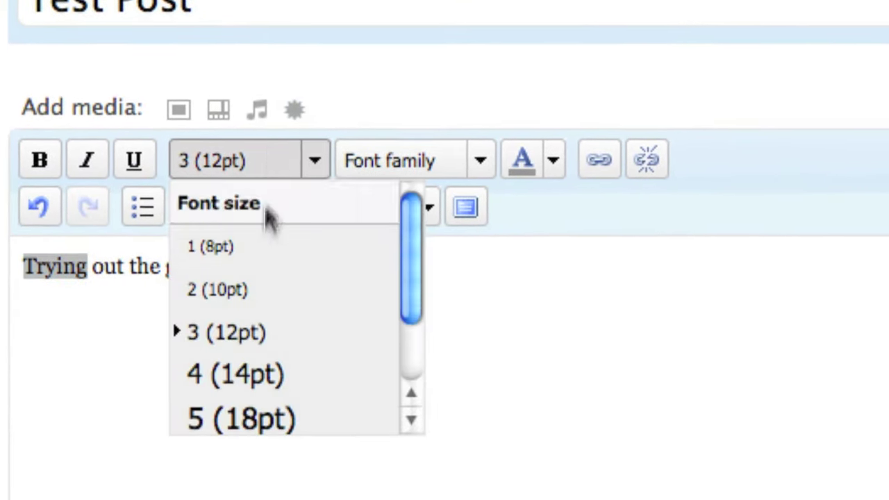
left_click(271, 435)
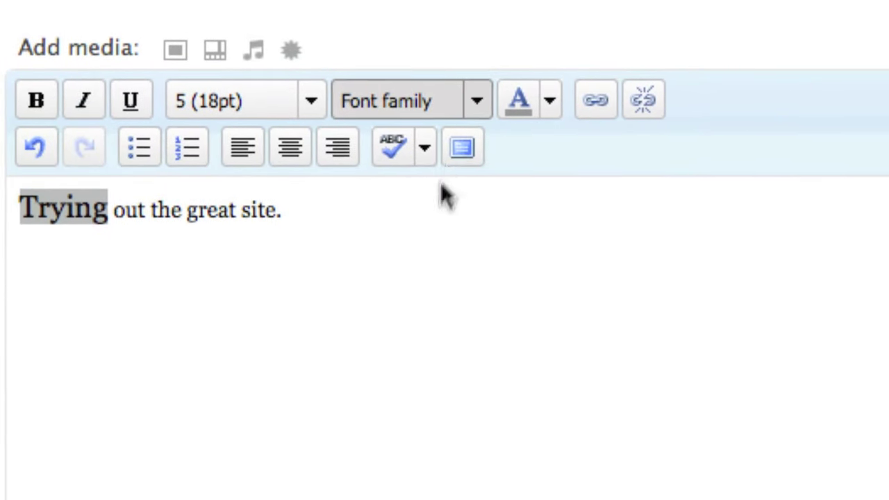
Set 'Trying' in Arial Black and colour it grey.
left_click(478, 112)
scroll(471, 311, "down", 3)
scroll(470, 288, "down", 2)
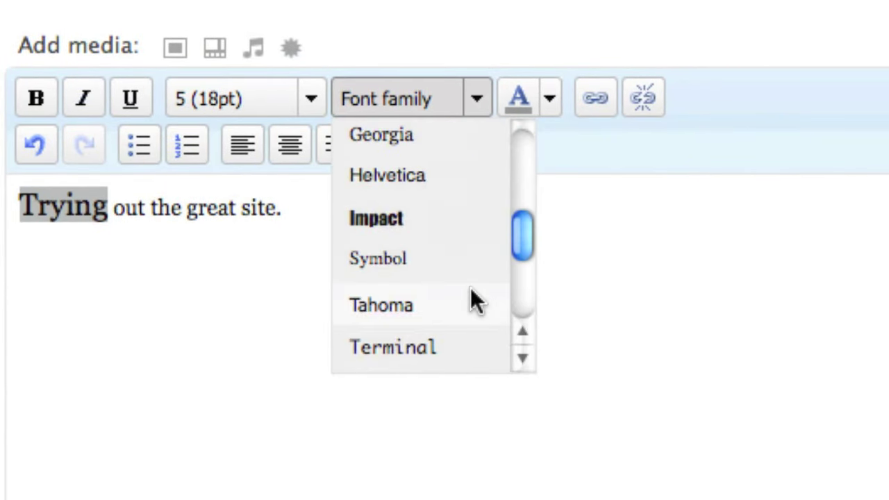
left_click(425, 268)
left_click(443, 111)
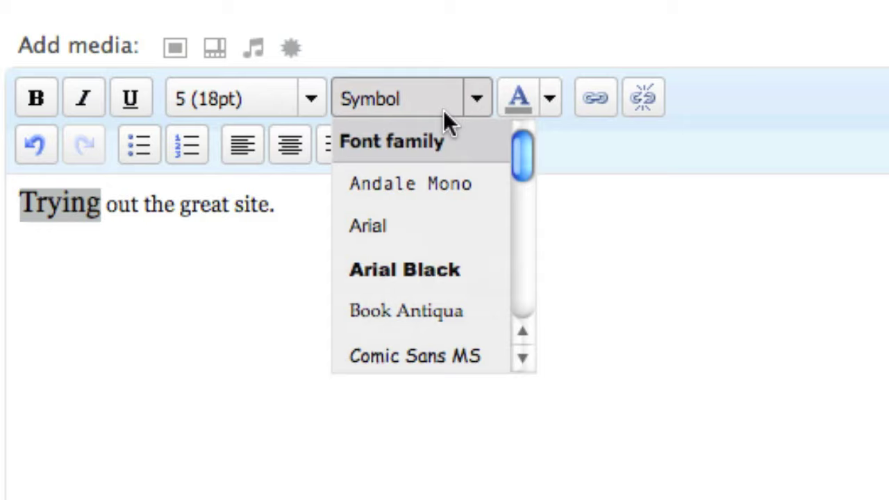
left_click(443, 280)
left_click(521, 107)
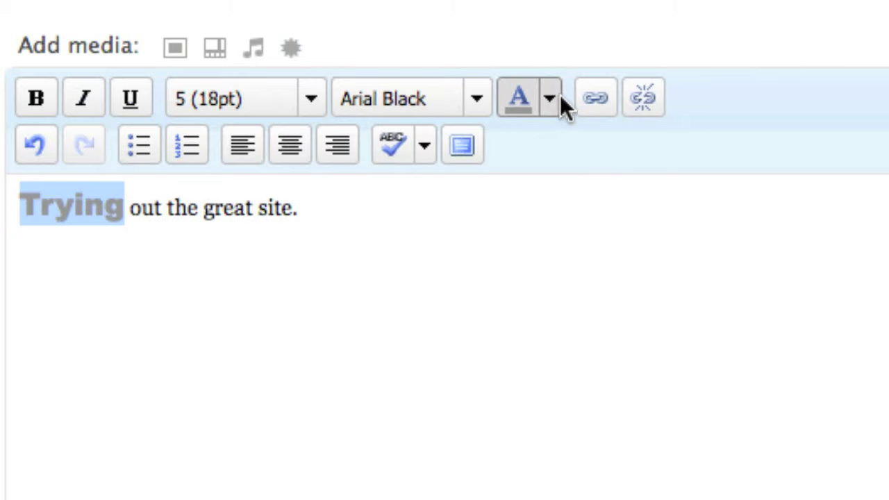
left_click(506, 257)
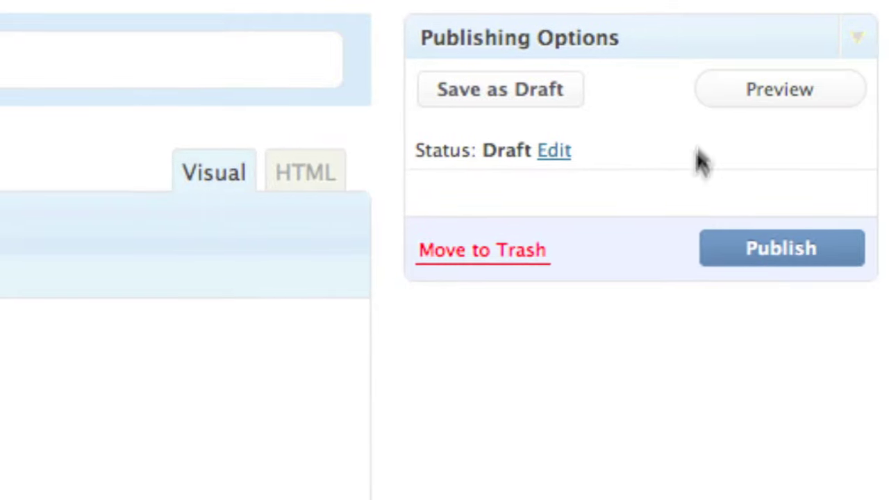
Publish Test Post from the Publishing Options panel.
left_click(738, 266)
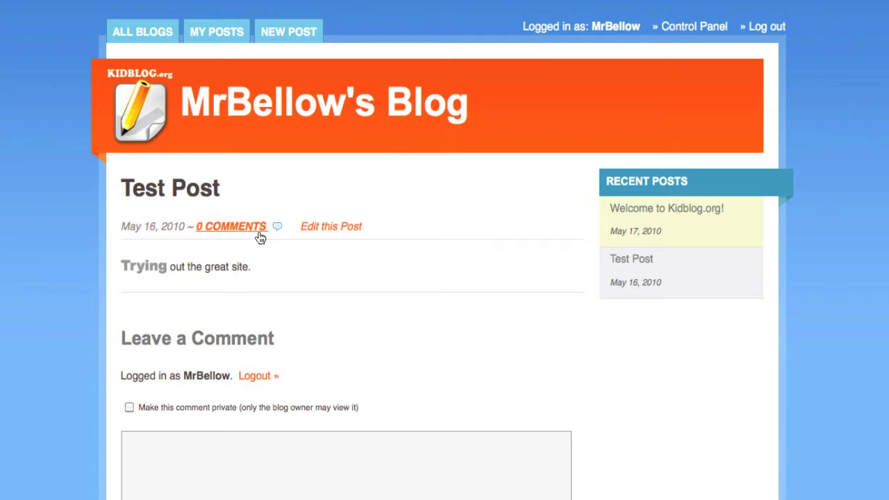
Scroll through the published Test Post page to check it.
scroll(399, 240, "down", 3)
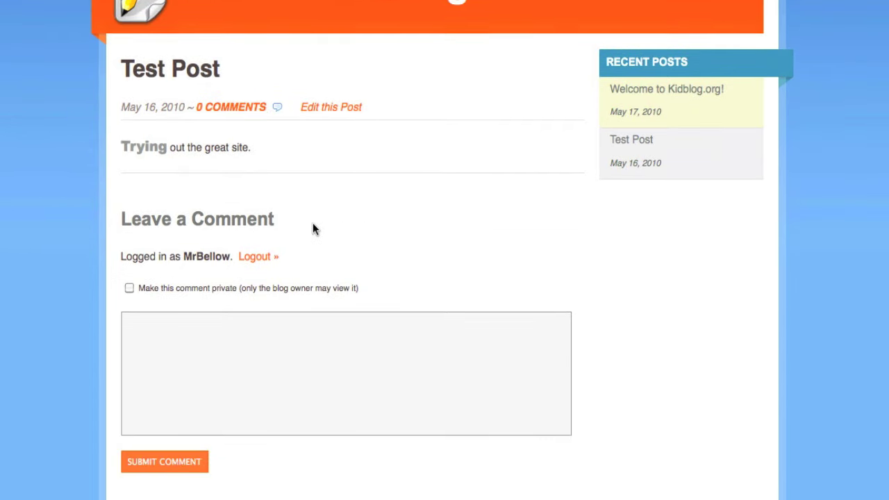
scroll(340, 226, "up", 2)
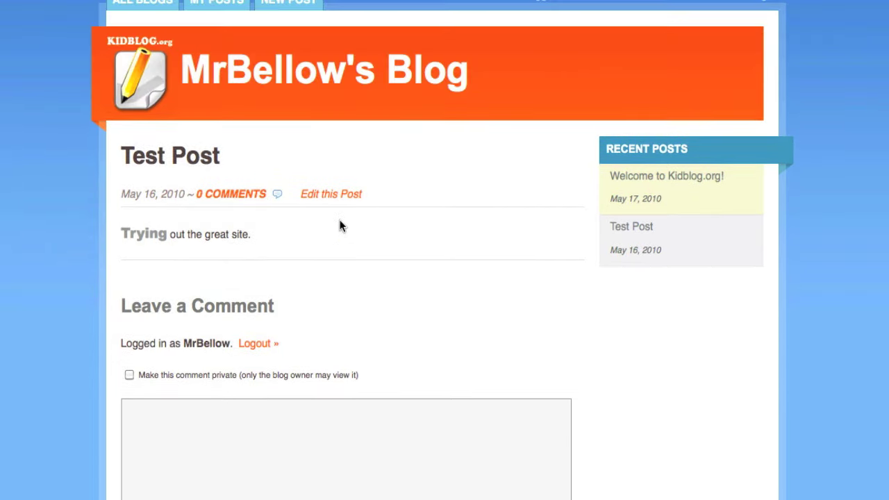
Log out, log back in with the teacher's account, and decline saving the login.
left_click(264, 345)
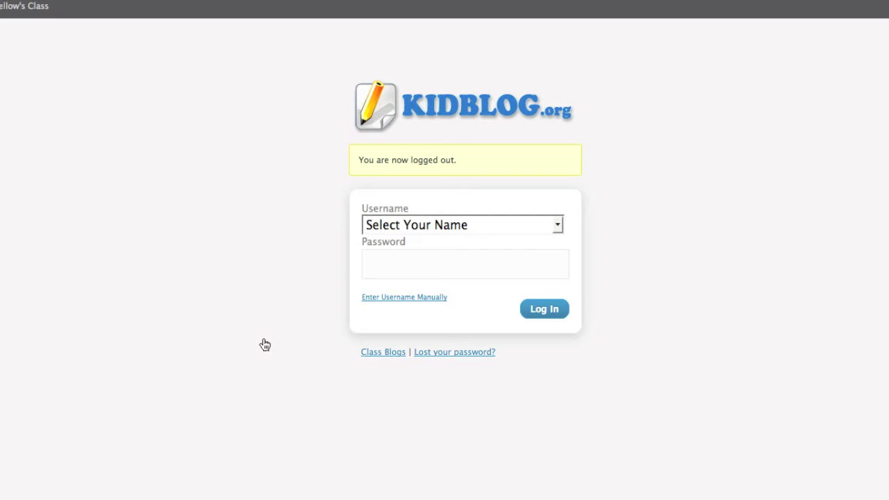
left_click(440, 225)
left_click(426, 261)
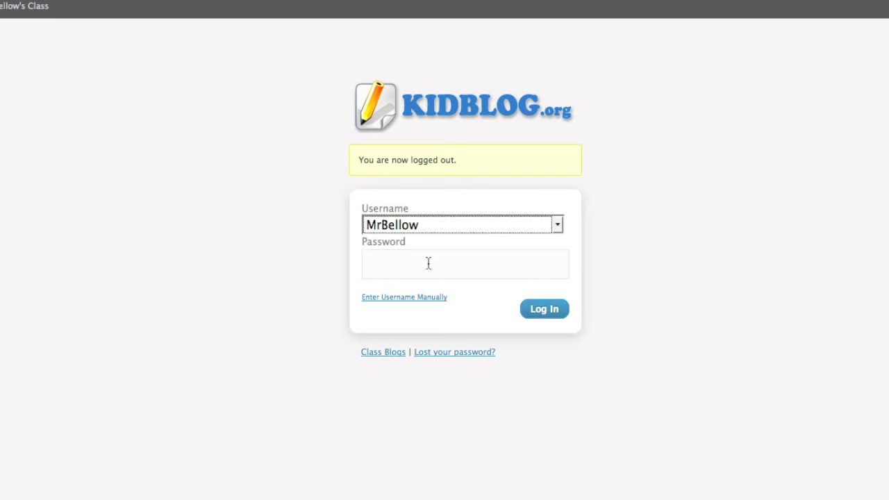
left_click(446, 259)
type("••••••")
key("Return")
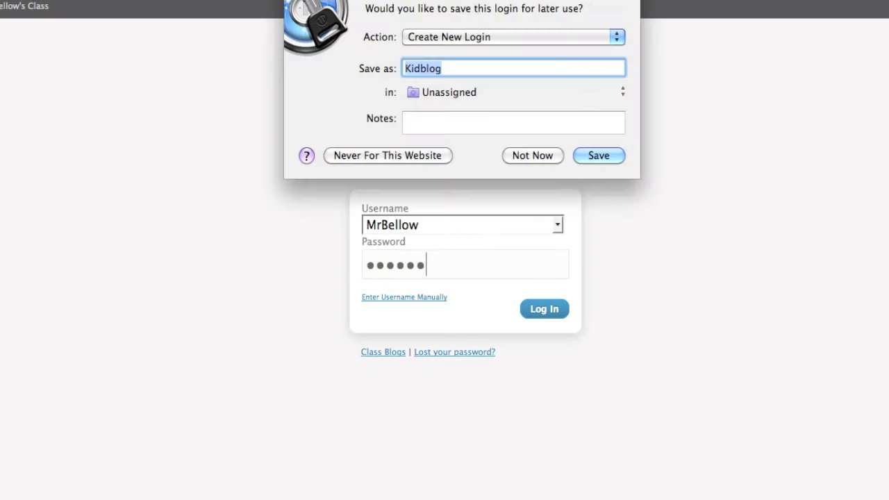
left_click(532, 156)
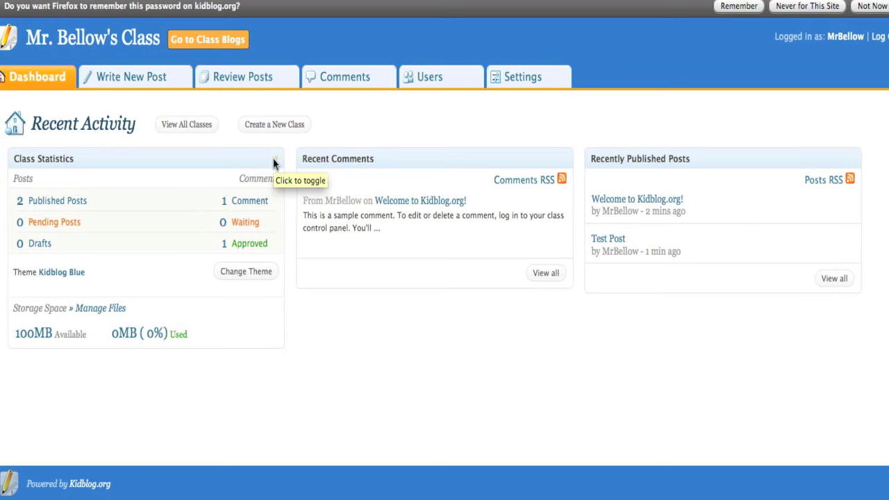
Open Test Post from the class blog's recent posts and scroll through it.
left_click(225, 42)
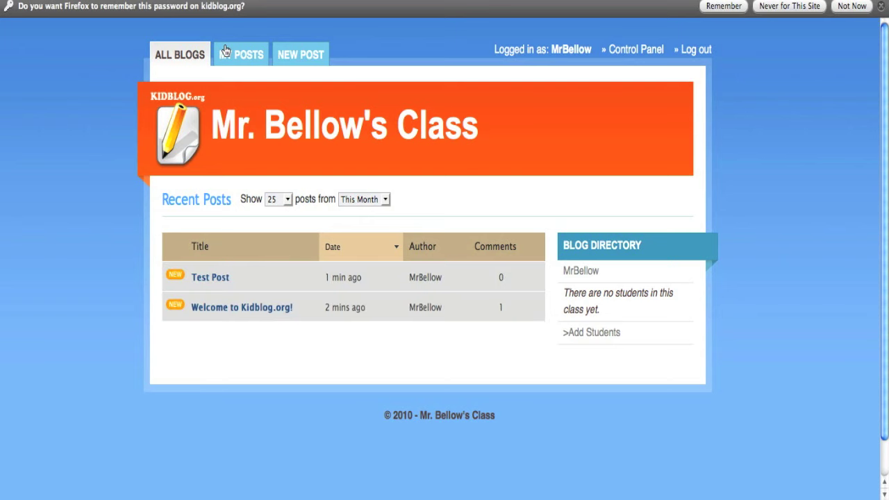
left_click(209, 277)
scroll(356, 293, "down", 5)
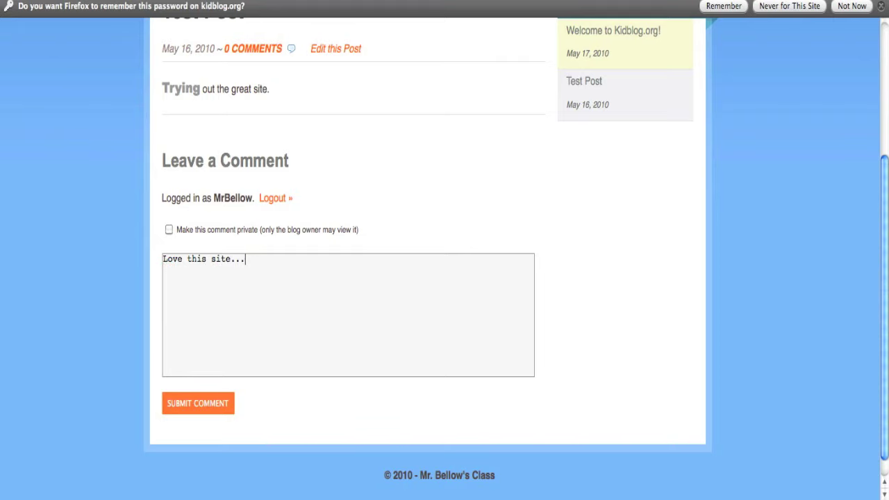
scroll(397, 281, "up", 5)
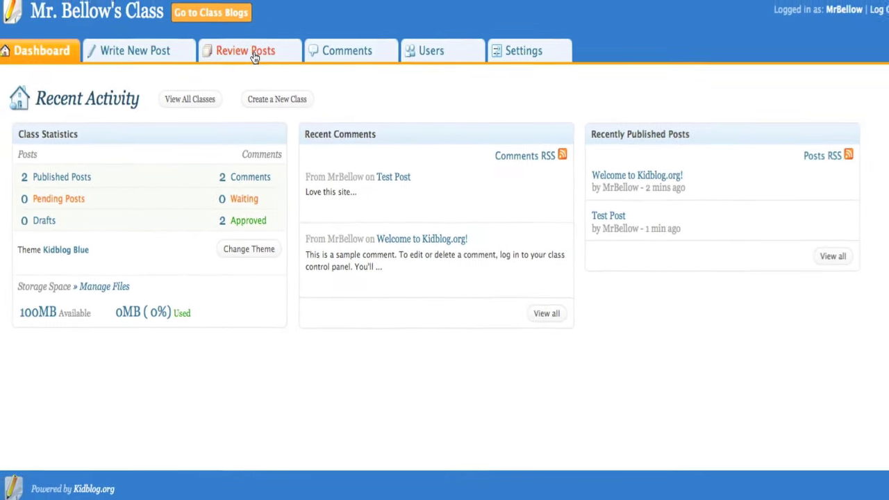
Unapprove Test Post in Review Posts so it shows as pending.
left_click(255, 58)
mouse_move(59, 236)
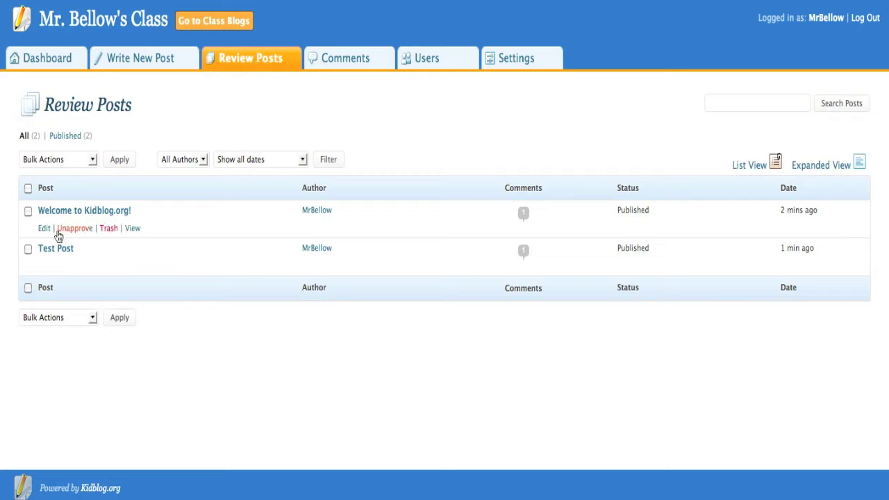
mouse_move(31, 248)
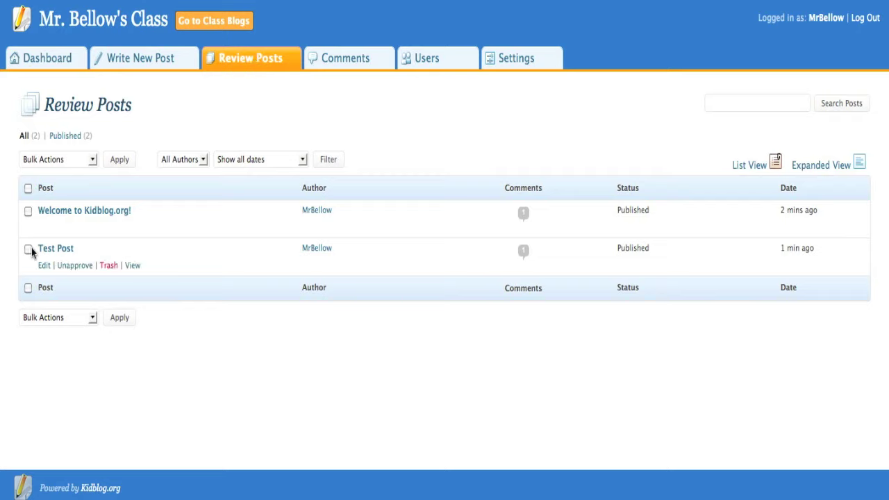
left_click(73, 272)
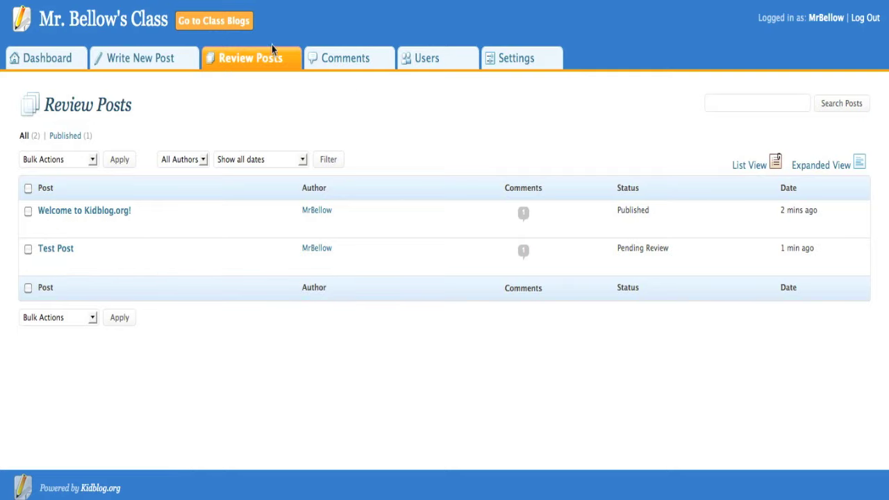
left_click(263, 62)
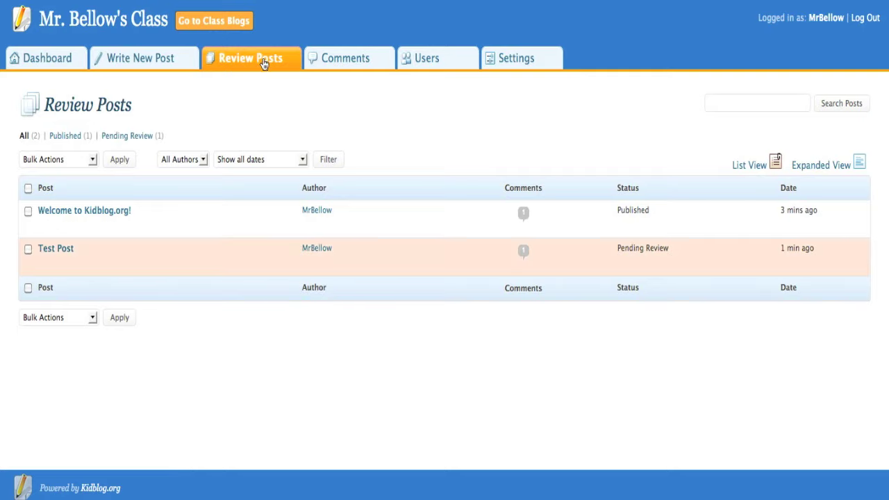
Move the 'Love this site...' comment to the trash.
left_click(369, 61)
mouse_move(111, 222)
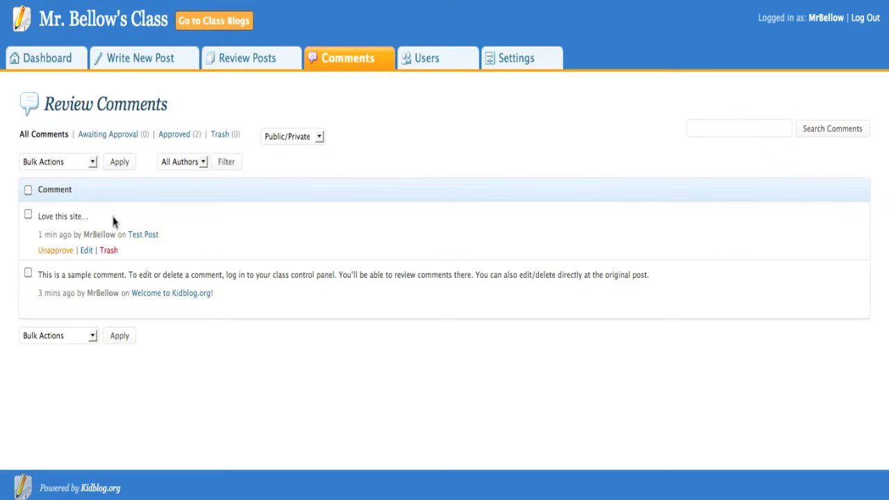
left_click(108, 251)
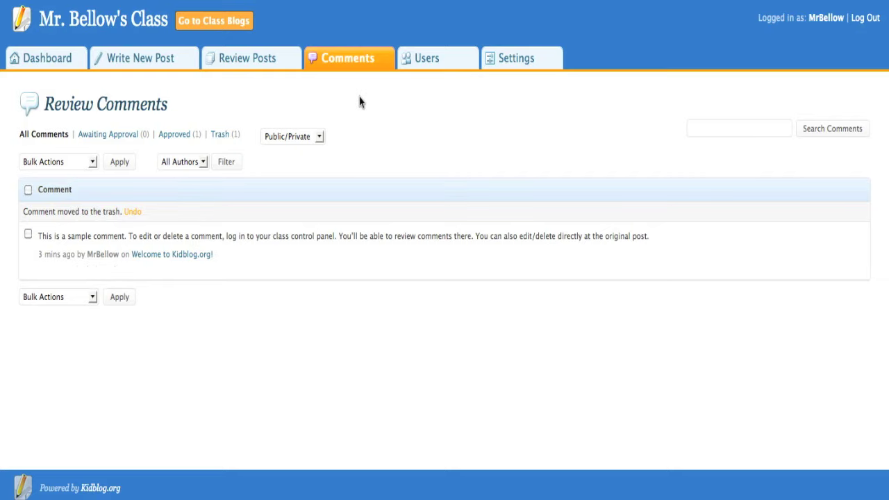
left_click(429, 60)
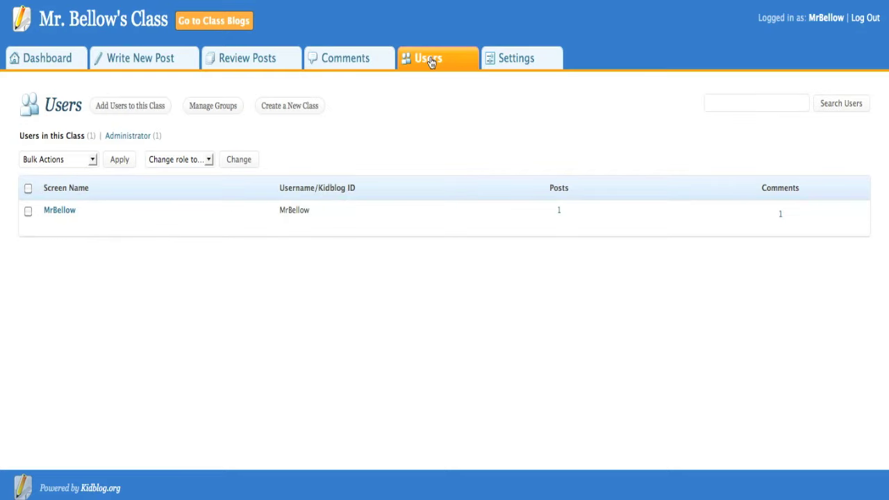
Open the Add Users form and switch to adding existing users from other classes.
left_click(127, 107)
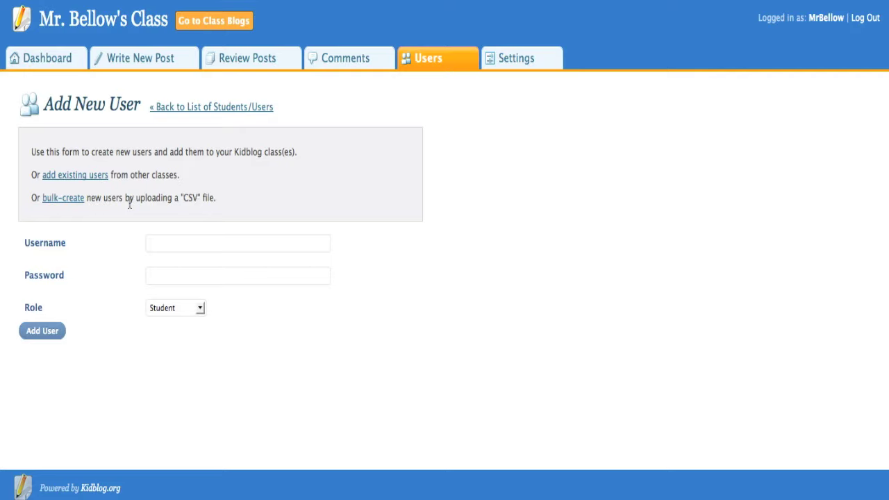
left_click(94, 186)
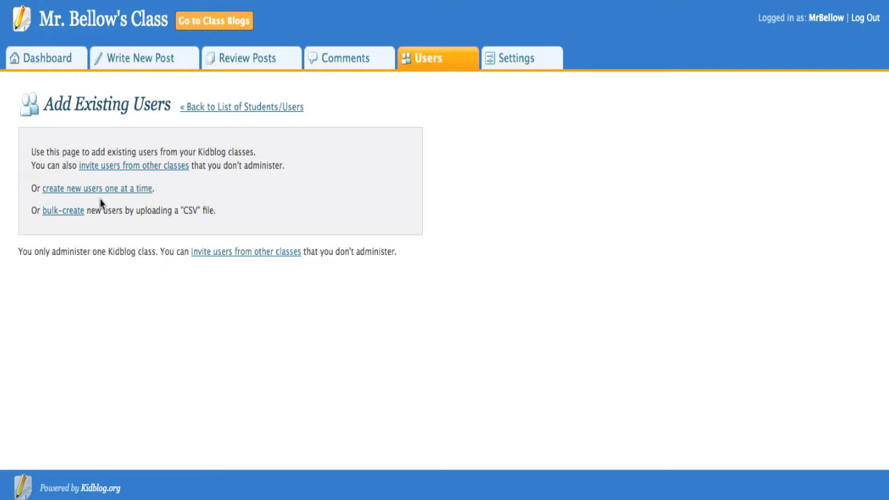
left_click(512, 61)
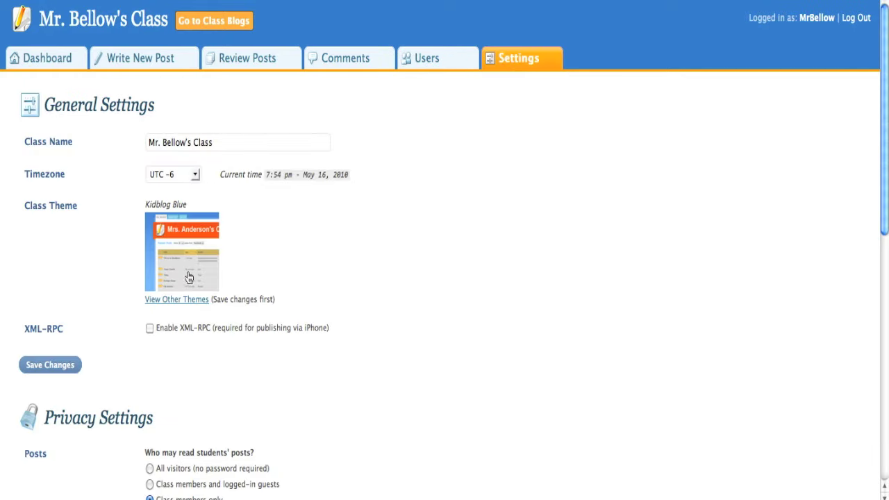
Browse the other class themes, only Kidblog Khaki, then return to general settings.
left_click(177, 299)
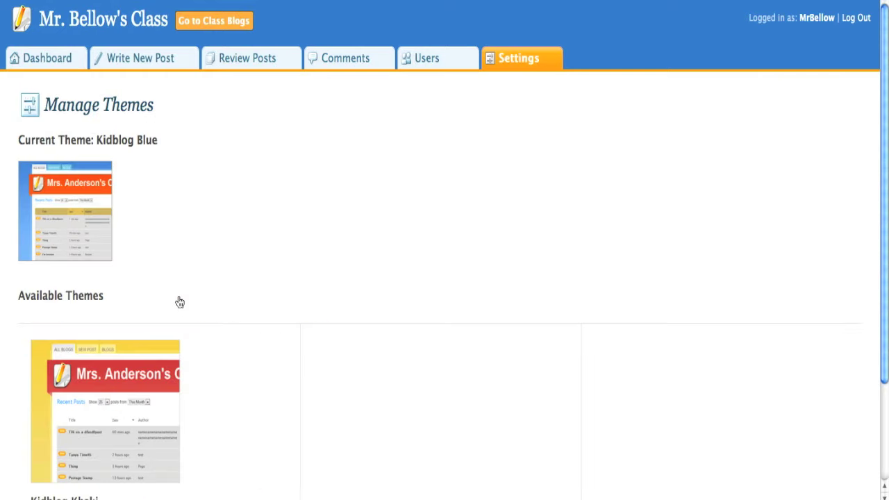
scroll(180, 302, "down", 3)
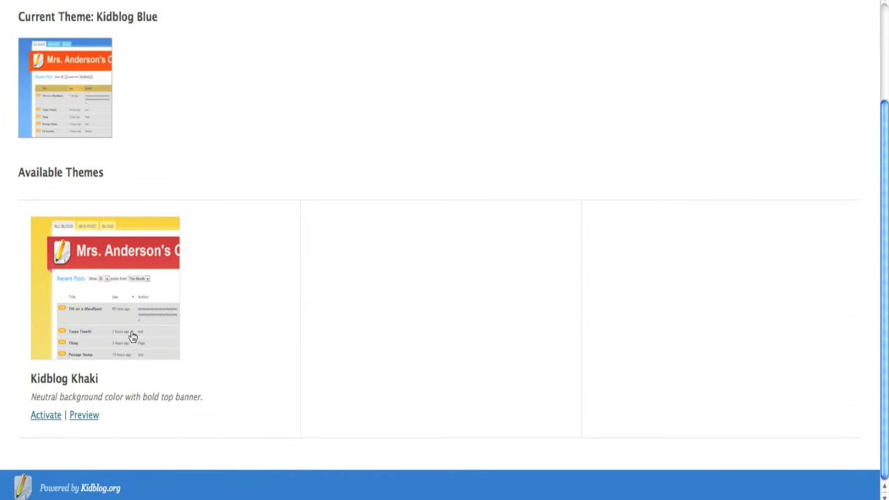
scroll(132, 336, "up", 3)
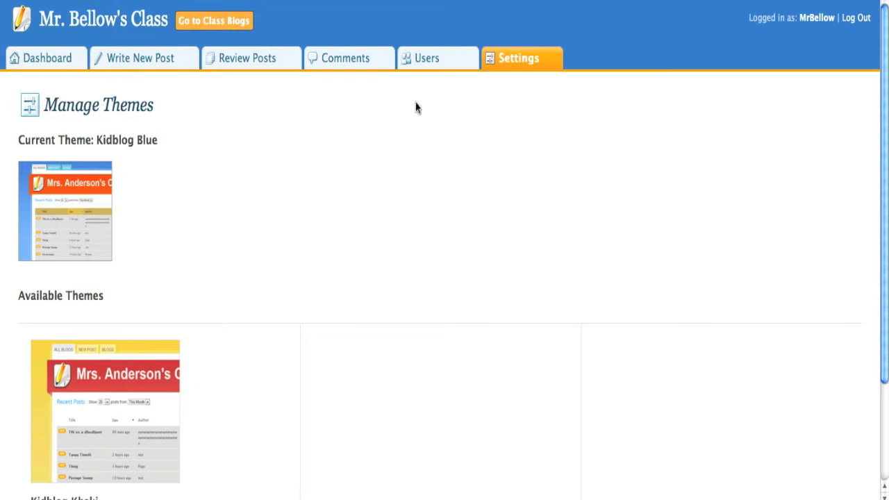
left_click(533, 67)
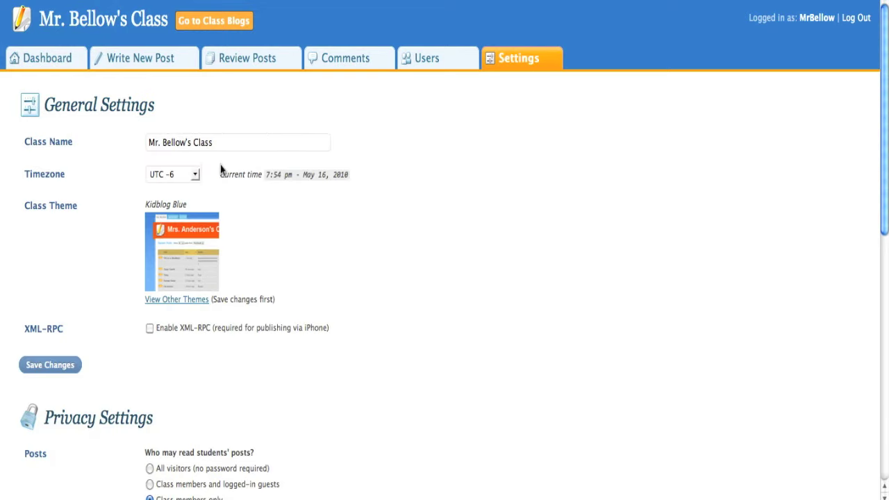
Under Privacy Settings, tick 'Teacher must approve posts before they appear'.
scroll(278, 182, "down", 8)
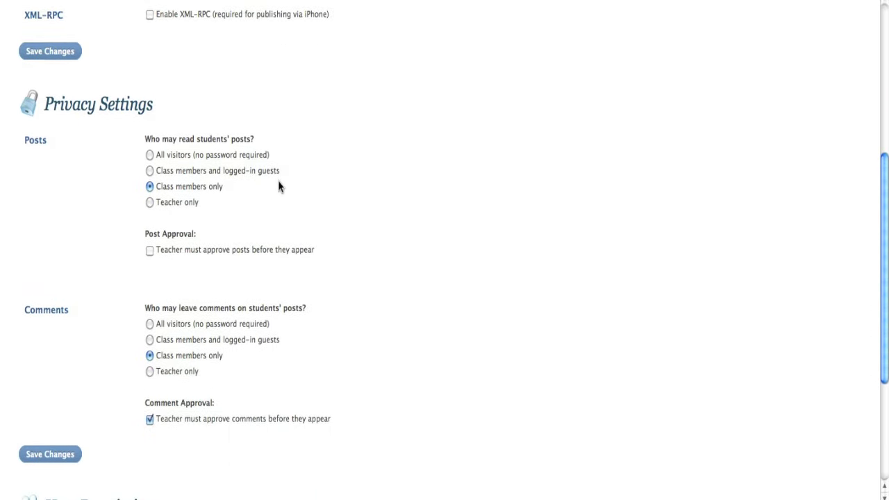
scroll(279, 186, "down", 1)
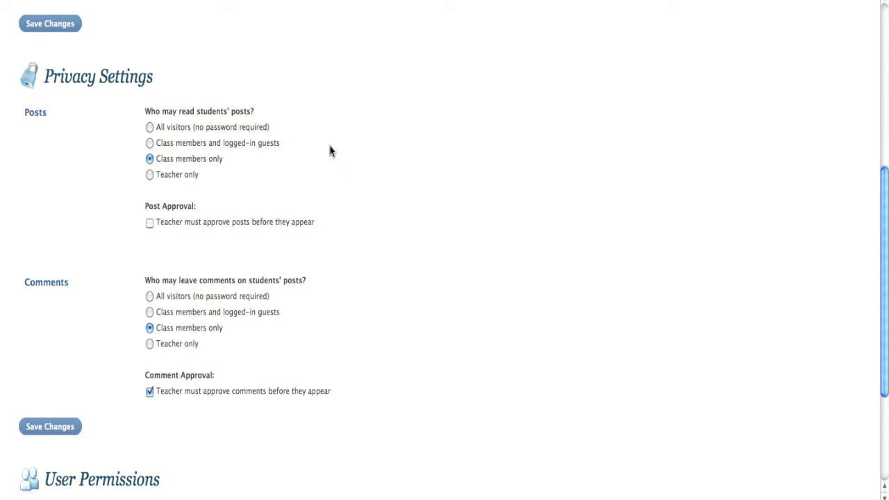
scroll(329, 152, "down", 2)
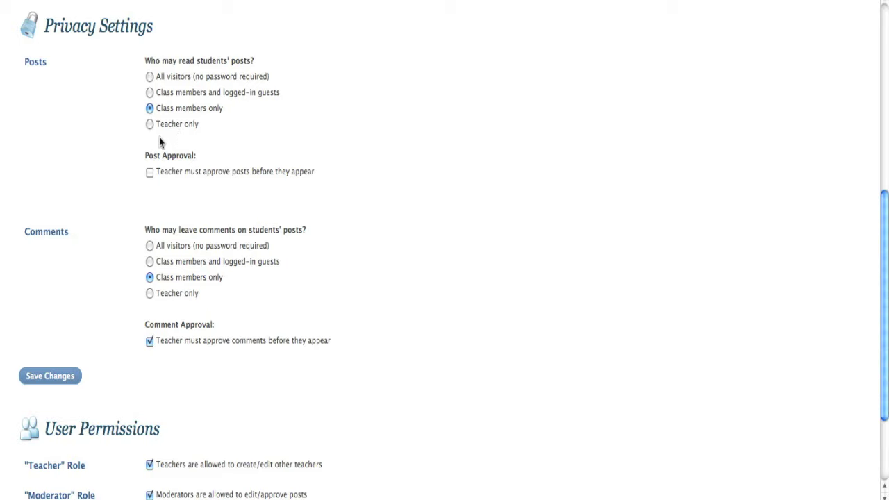
left_click(150, 172)
left_click_drag(135, 142, 249, 199)
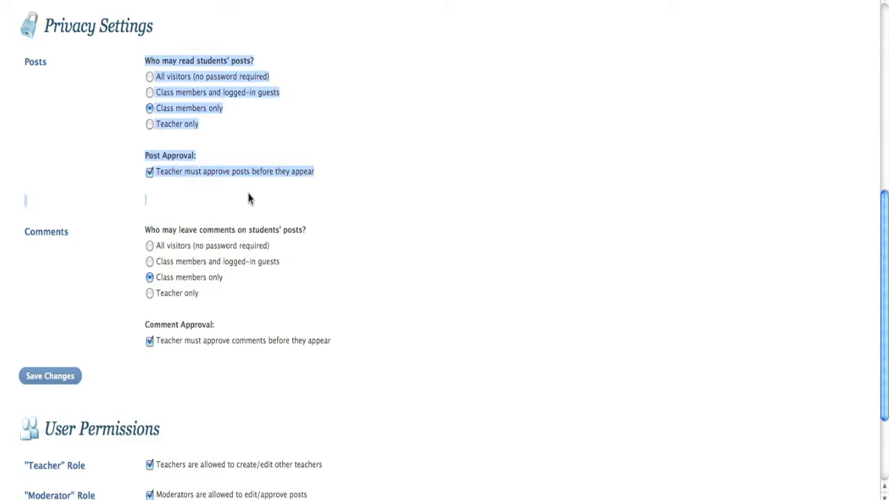
left_click(250, 200)
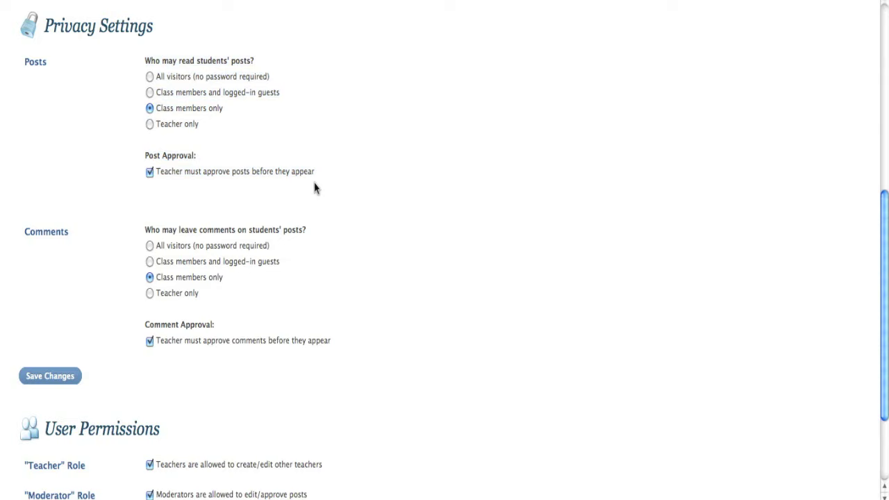
Toggle Comments to guests and back to Class members only, then go to the Dashboard.
scroll(314, 188, "down", 5)
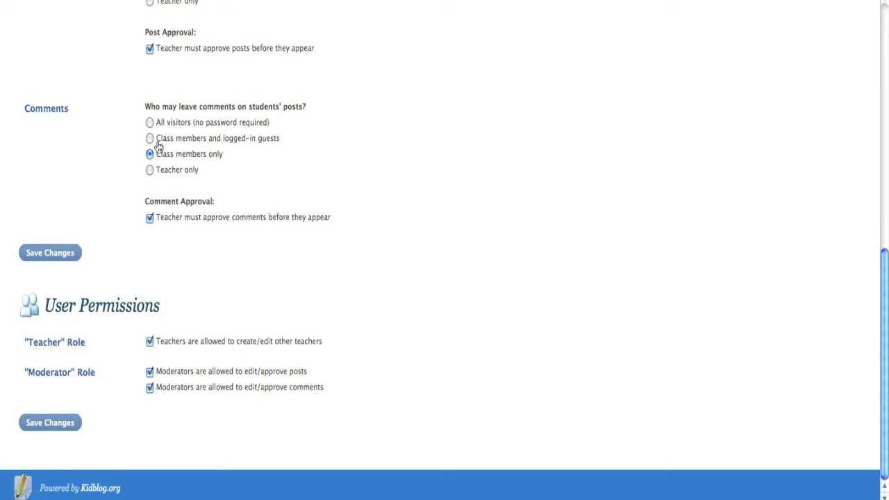
left_click(149, 139)
left_click(151, 155)
scroll(234, 352, "up", 15)
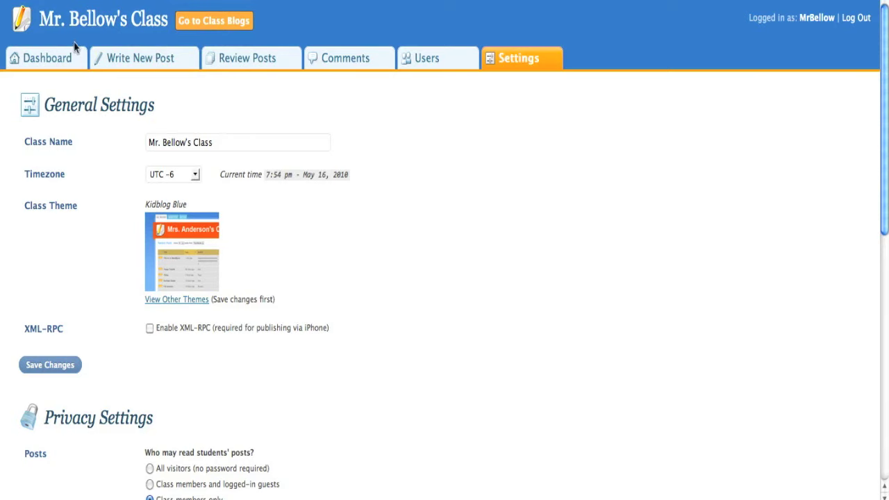
left_click(62, 60)
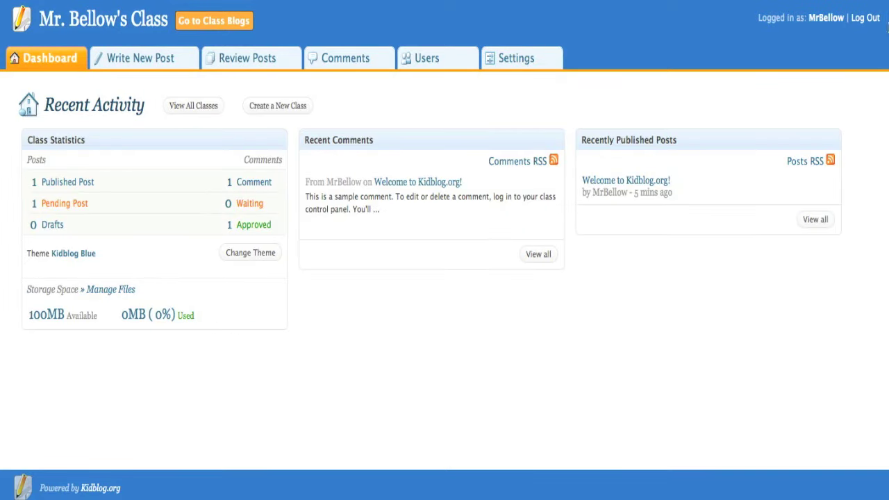
Log out of the class account from the dashboard's top-right link.
left_click(865, 18)
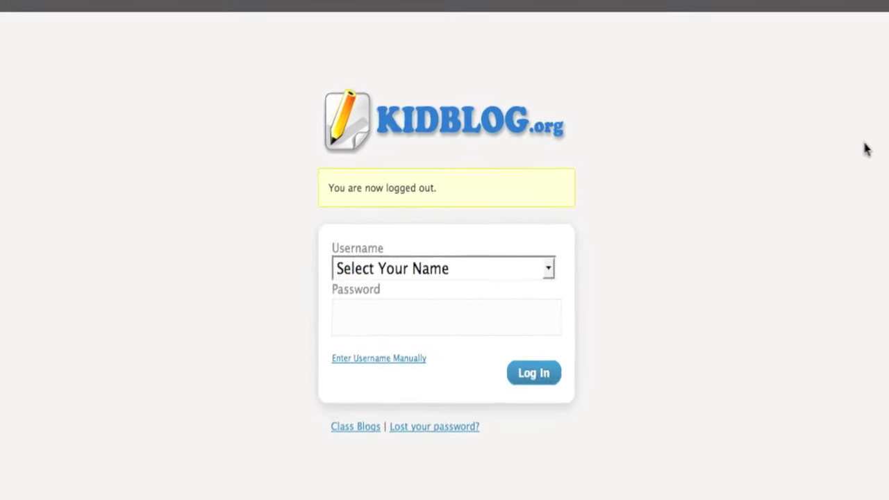